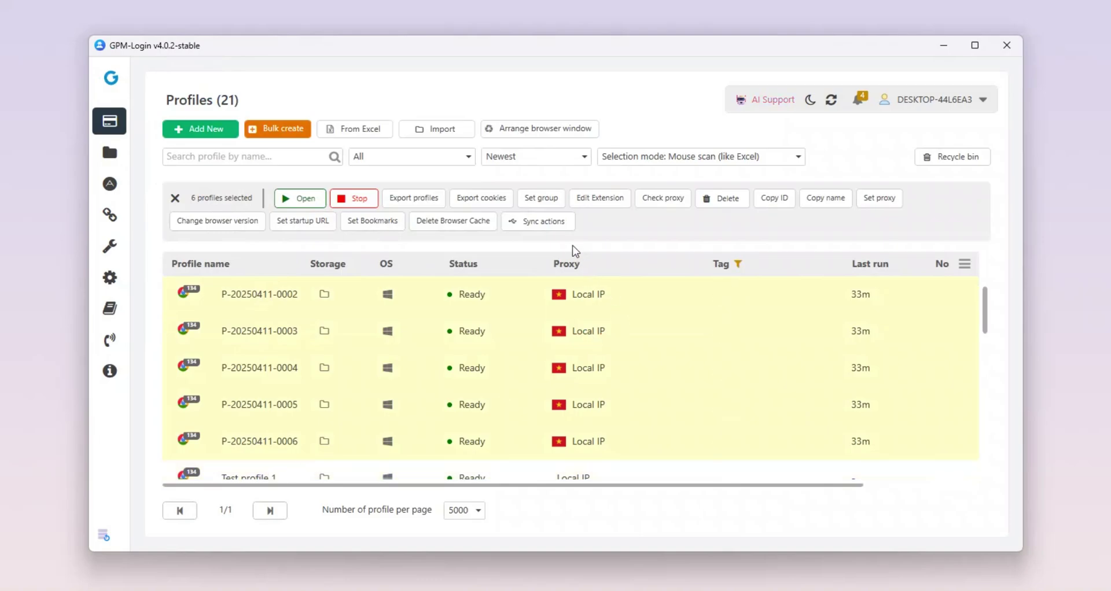
pyautogui.click(564, 227)
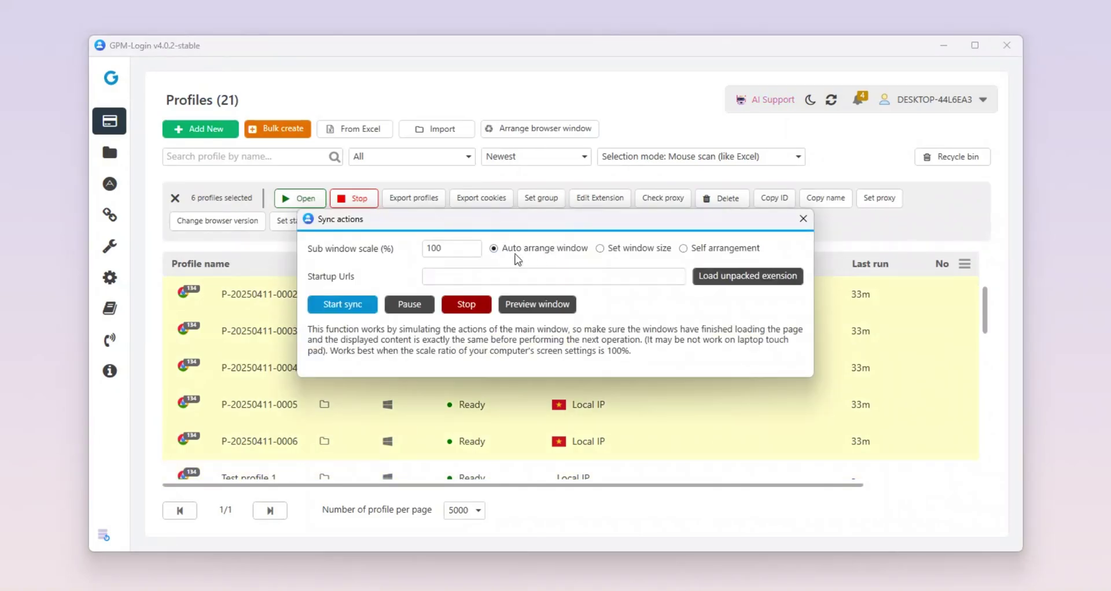
pyautogui.click(600, 250)
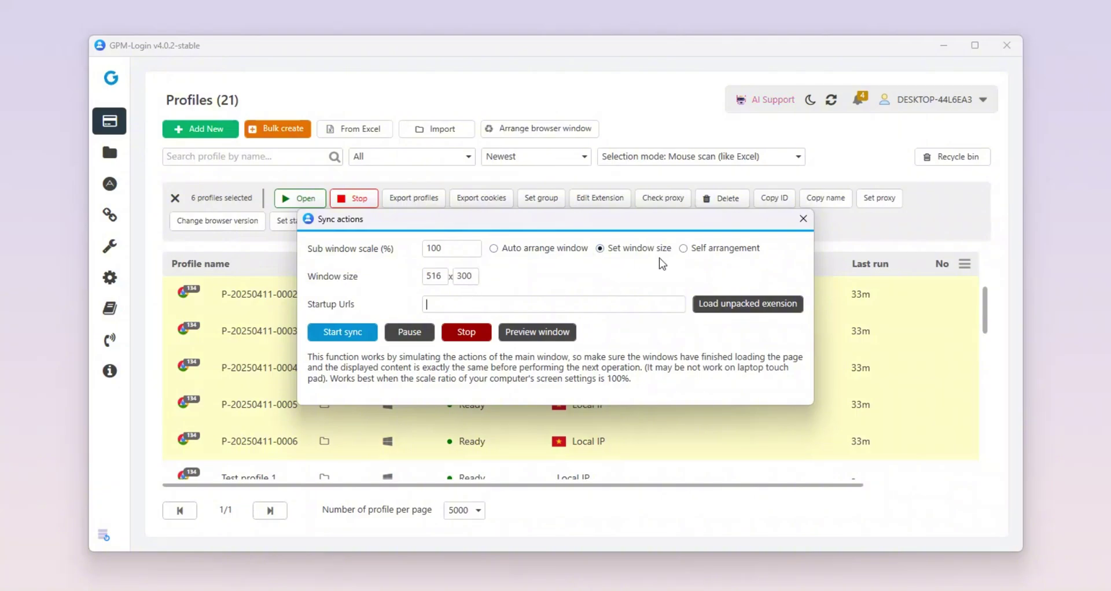
pyautogui.click(697, 253)
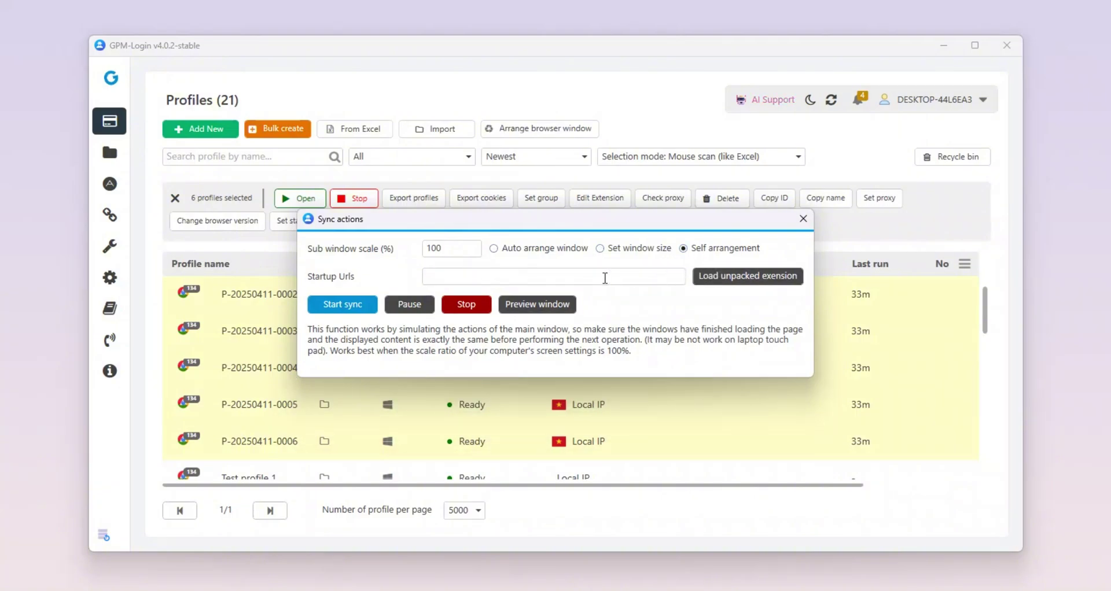
pyautogui.click(555, 305)
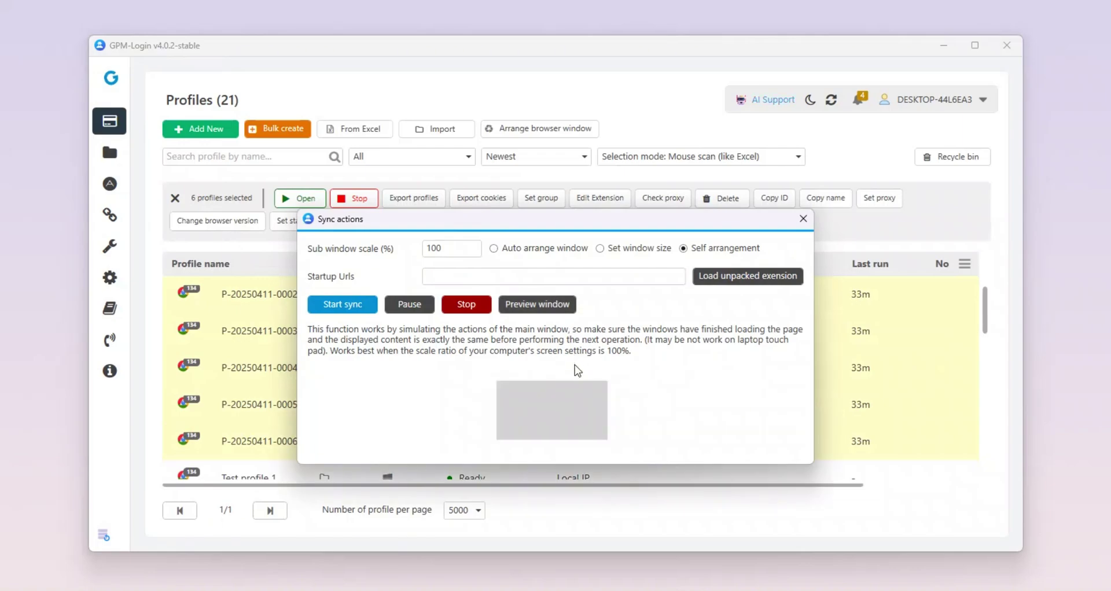
pyautogui.click(551, 309)
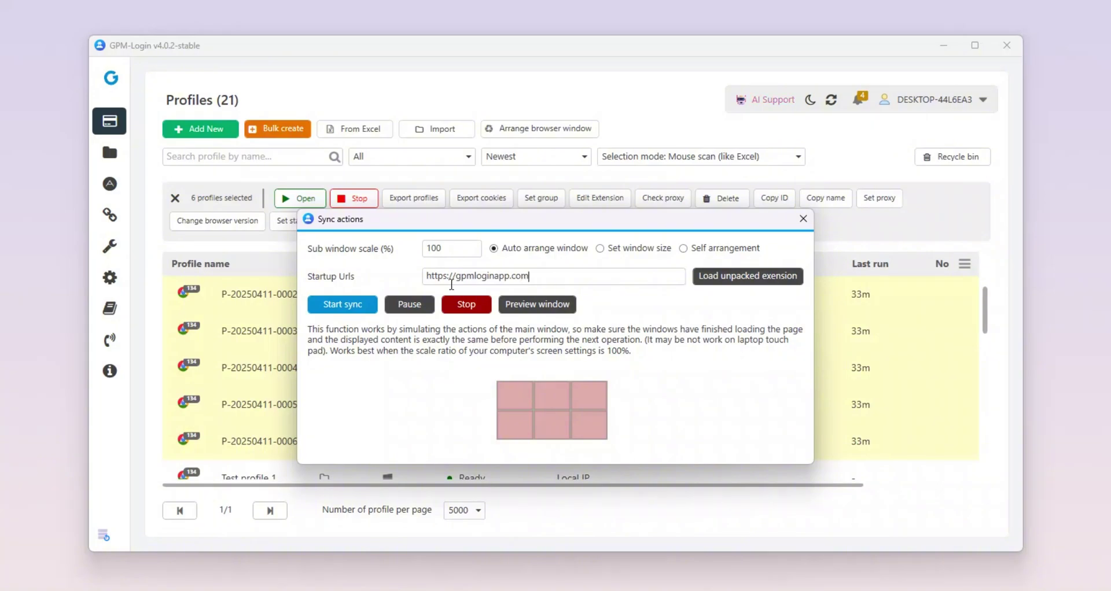
pyautogui.click(342, 304)
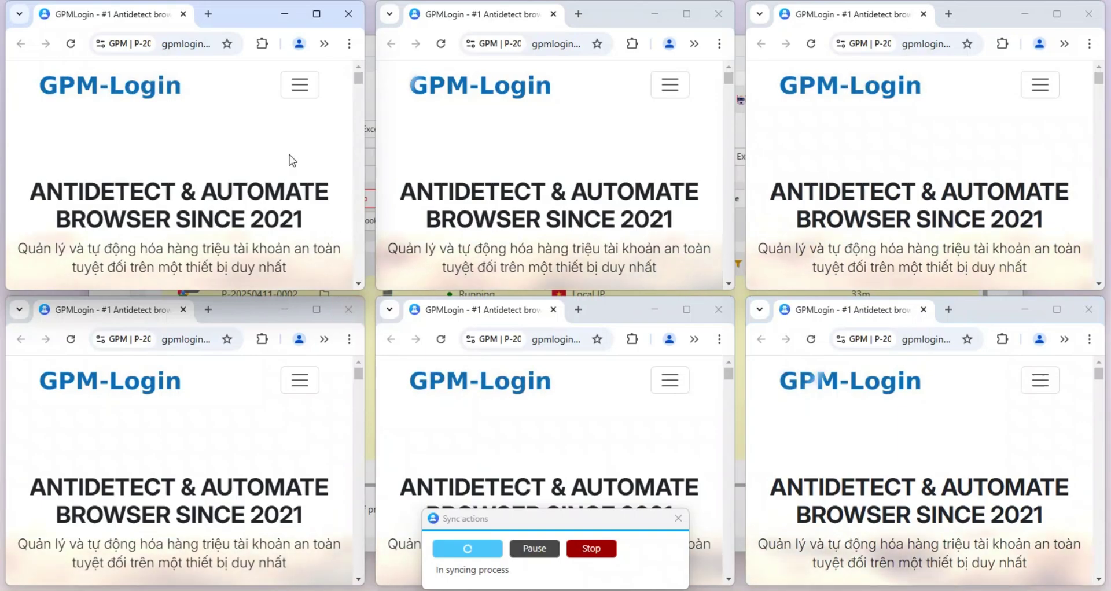
# - Open the website's Bảng giá section in the synced windows and look through the pricing plans
pyautogui.click(299, 85)
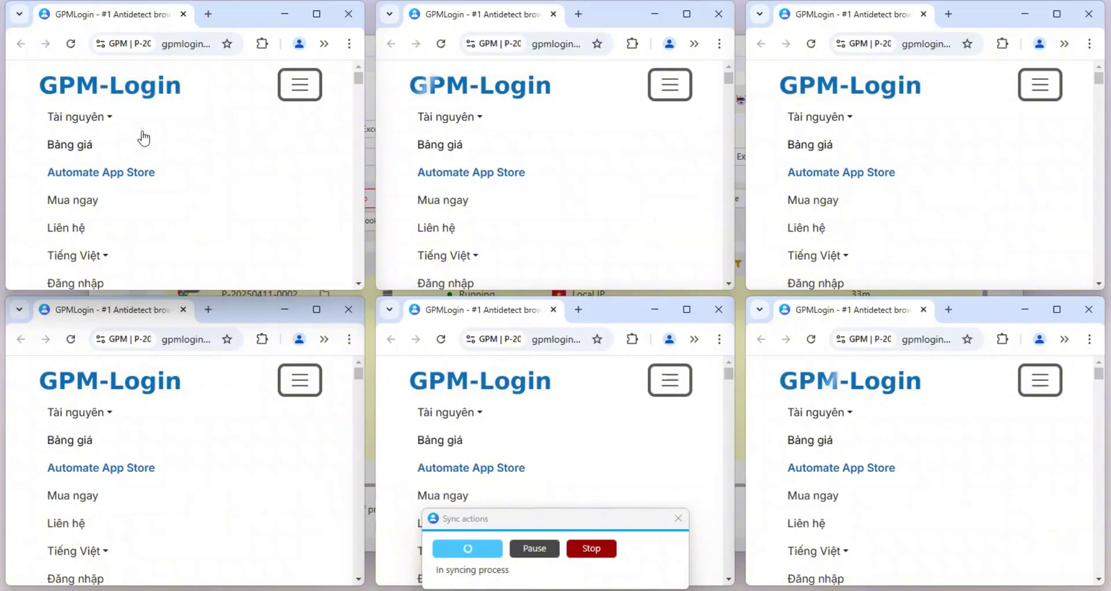
pyautogui.click(72, 147)
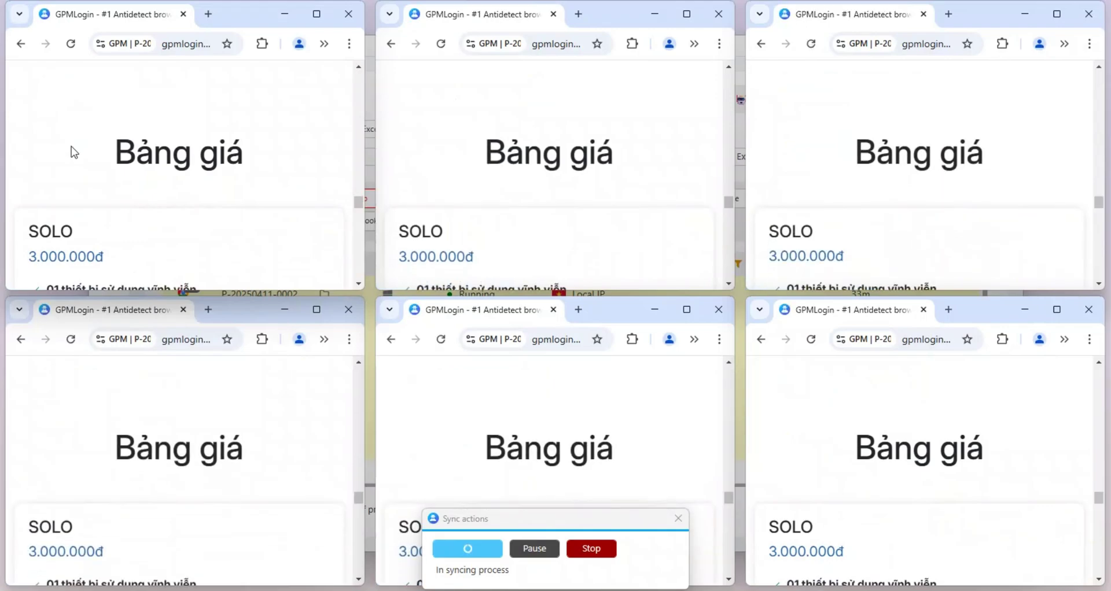
pyautogui.scroll(-1, 74, 152)
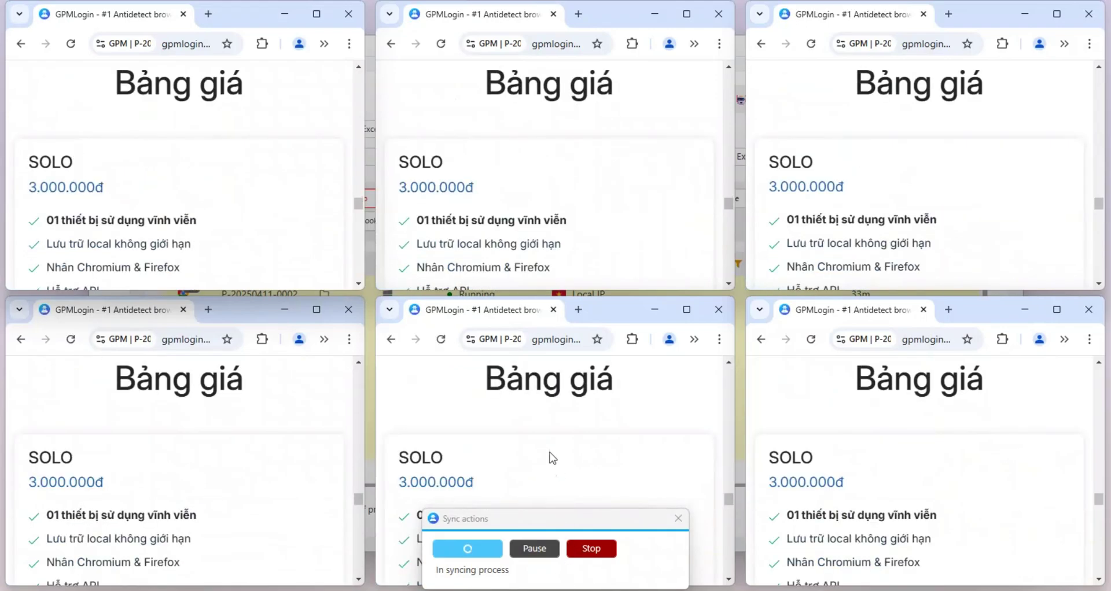
pyautogui.scroll(-2, 318, 220)
pyautogui.scroll(-1, 324, 187)
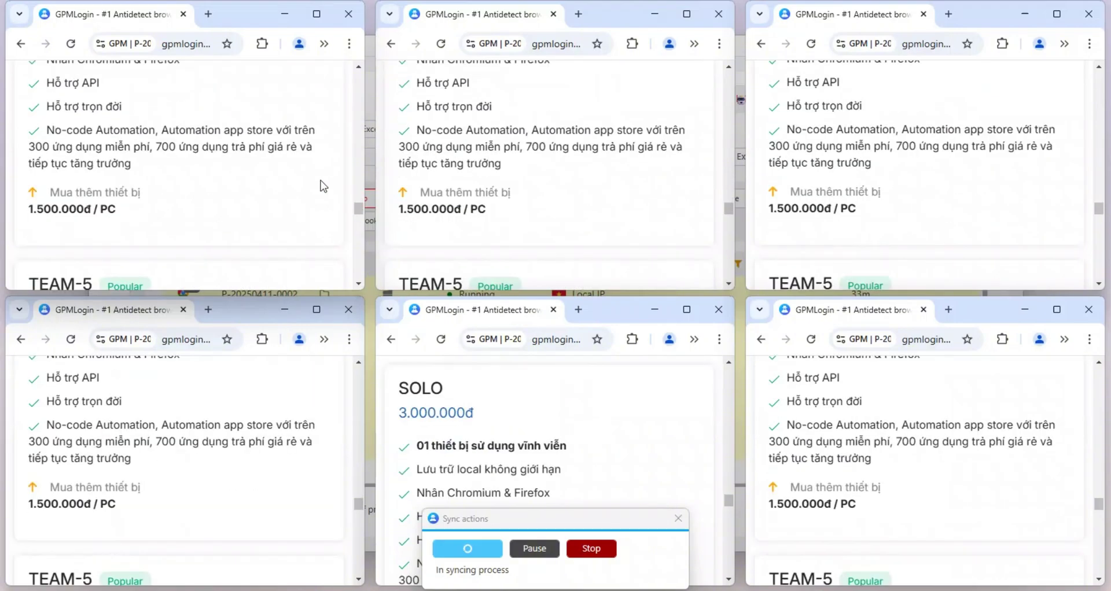
pyautogui.scroll(7, 322, 186)
# - Open the Chrome Web Store from the browser's extension management page in the synced windows
pyautogui.click(263, 44)
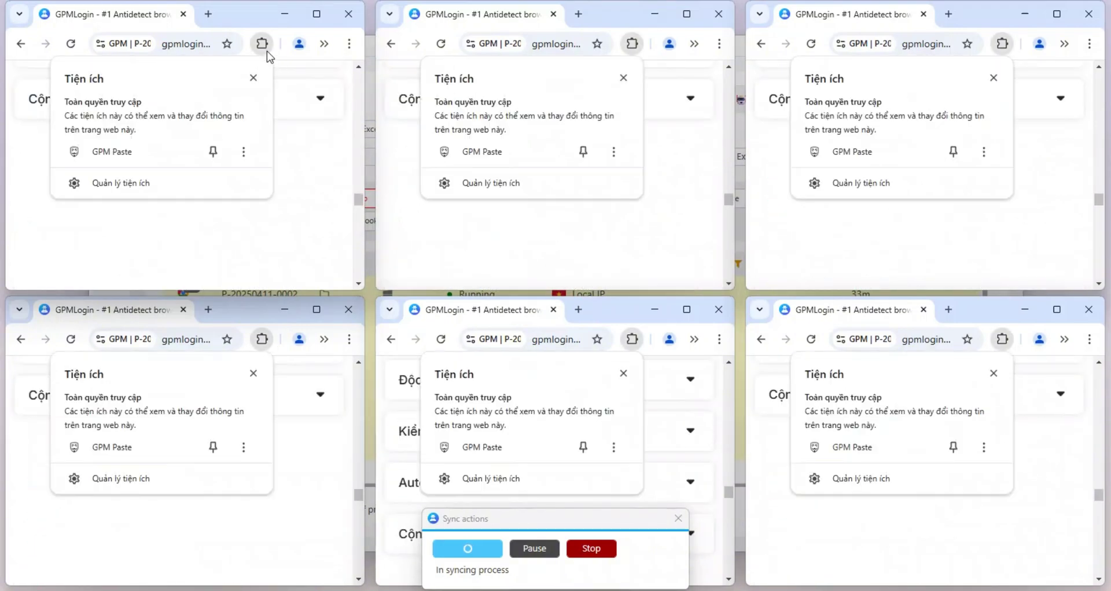
pyautogui.click(144, 183)
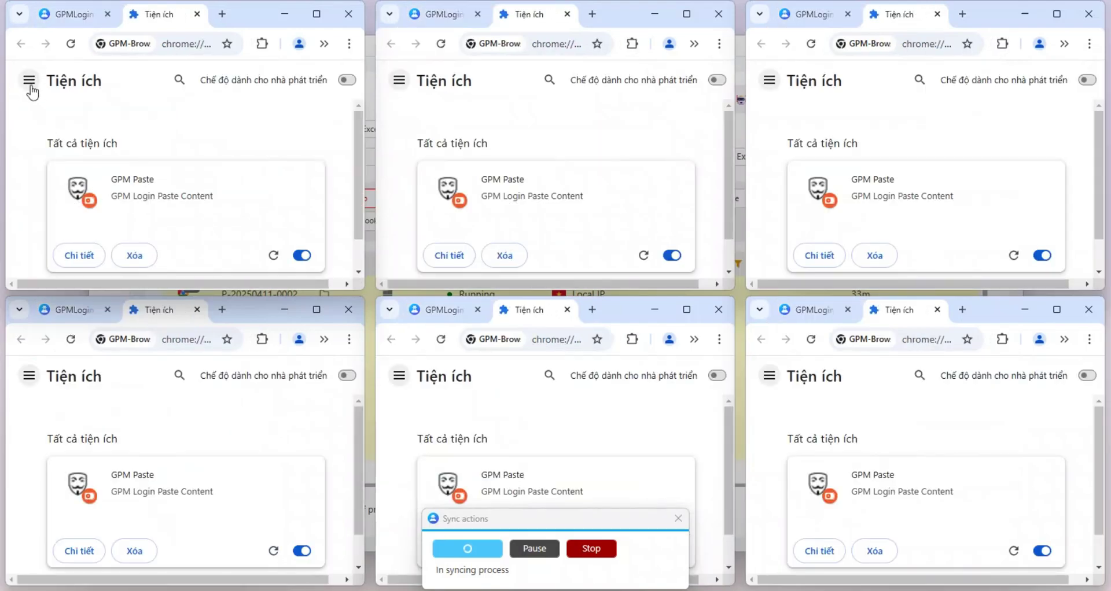
pyautogui.click(30, 82)
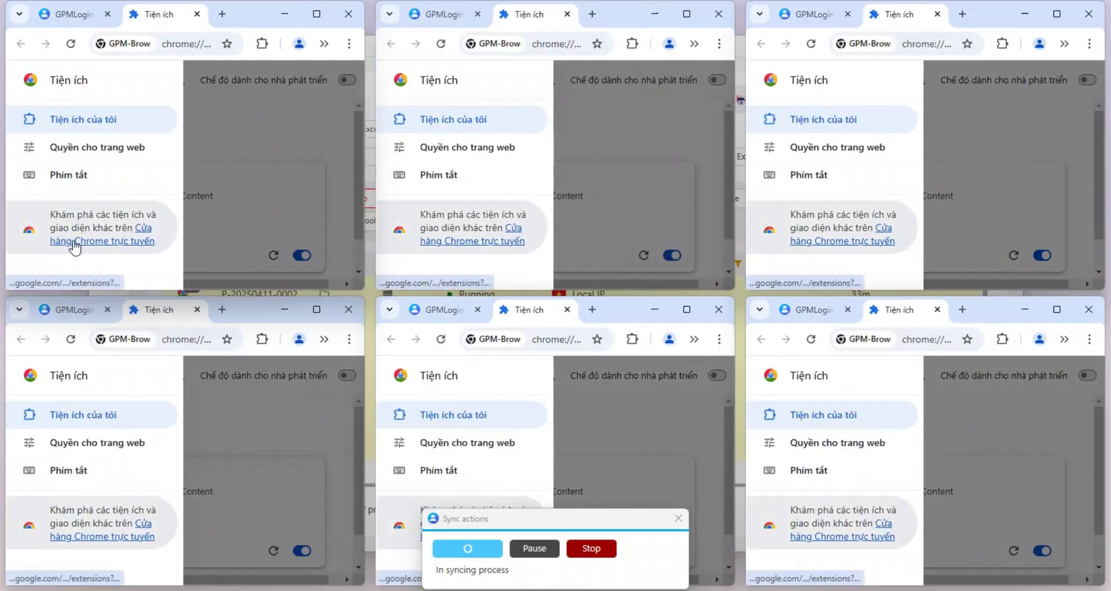
pyautogui.click(75, 245)
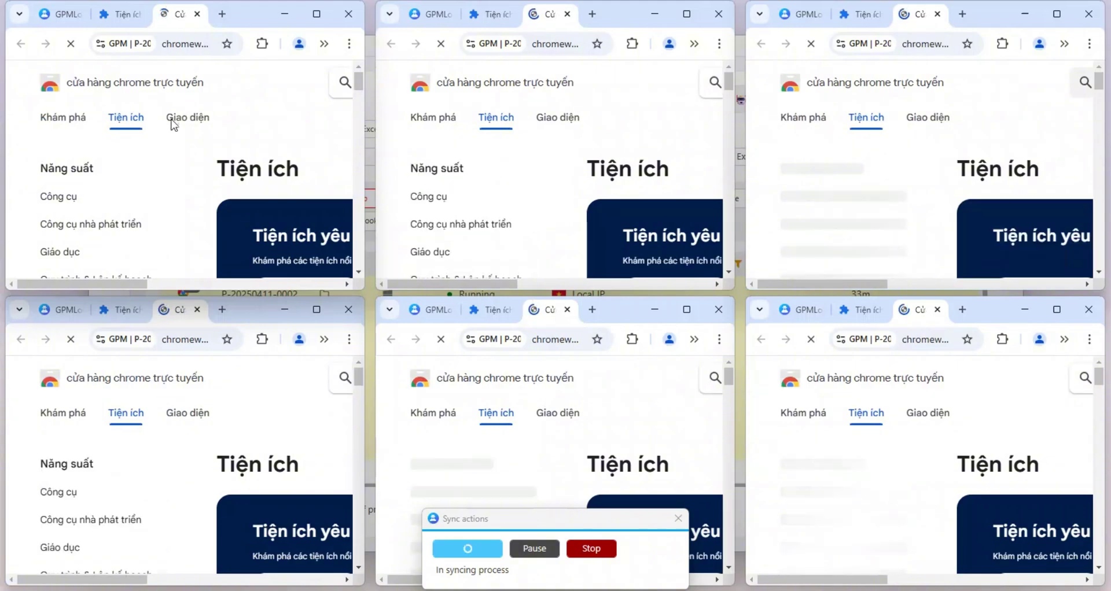
# - Search the Chrome Web Store for metamask and open the MetaMask extension's page
pyautogui.moveTo(142, 285); pyautogui.dragTo(191, 294)
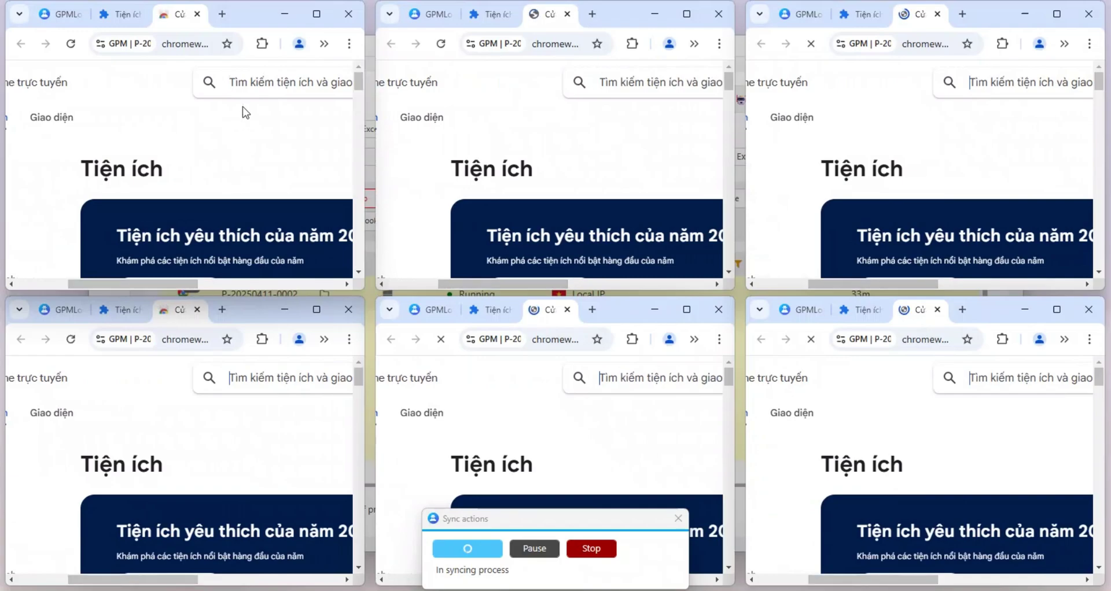
pyautogui.write('meta')
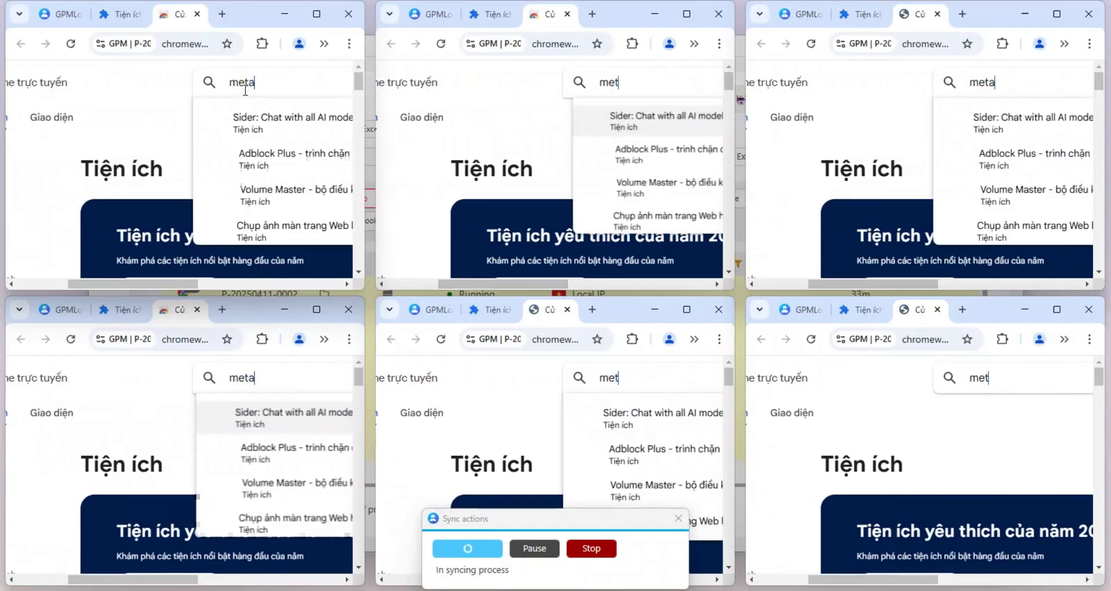
pyautogui.write('mask')
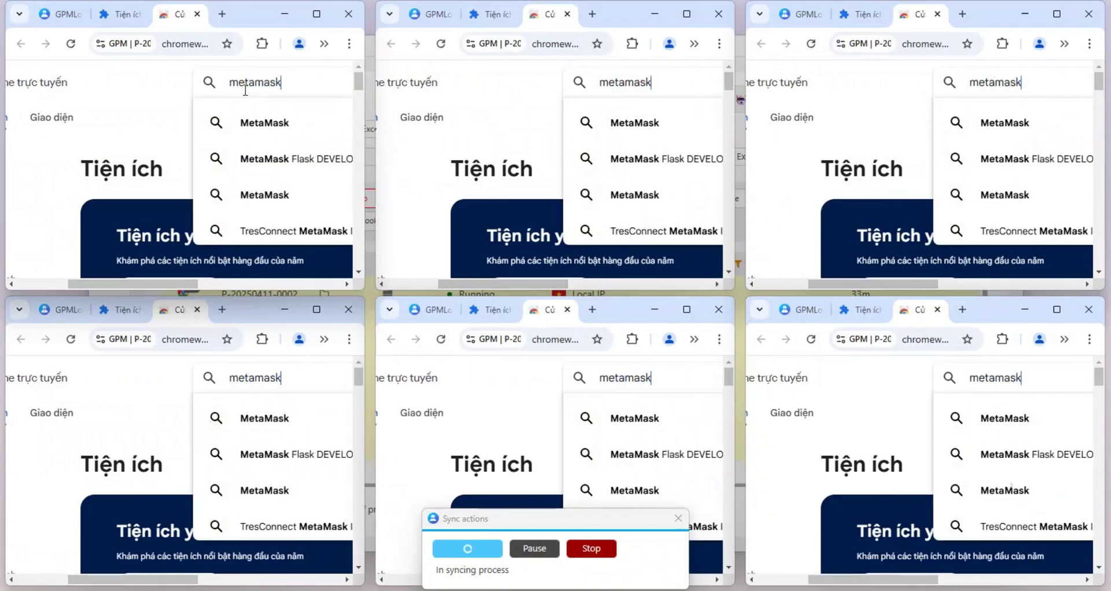
pyautogui.press('Return')
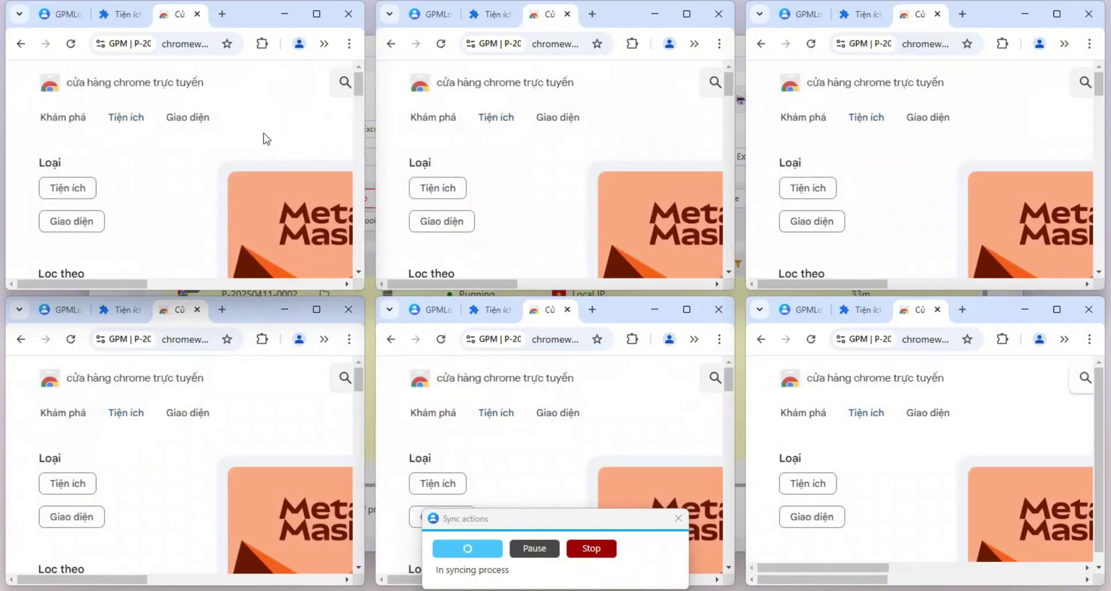
pyautogui.click(277, 193)
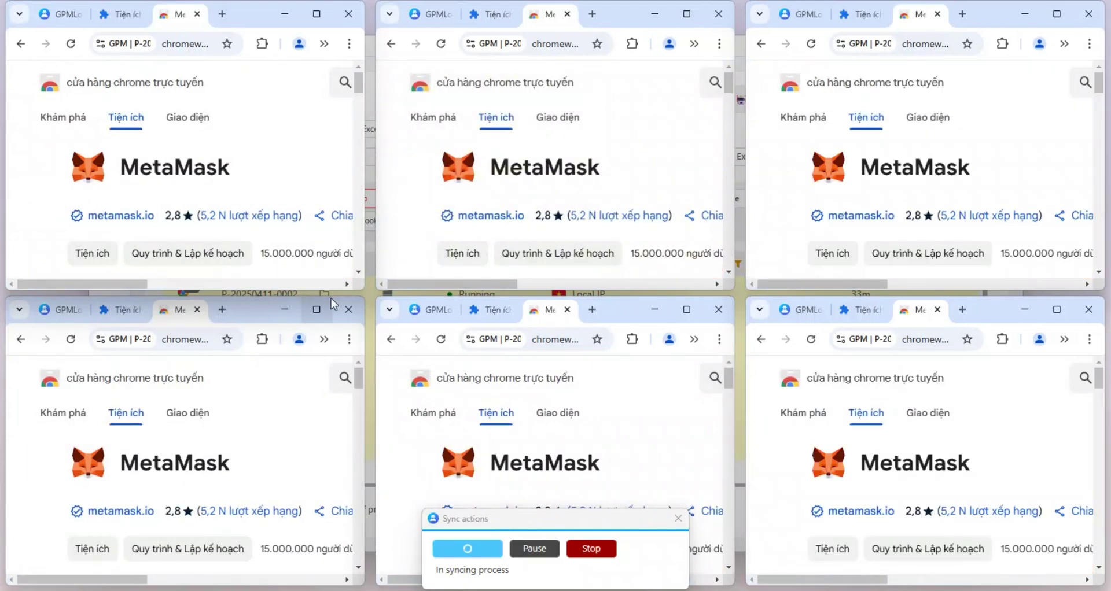
# - Add the MetaMask extension to the browser in all synced windows and confirm its installation
pyautogui.click(346, 284)
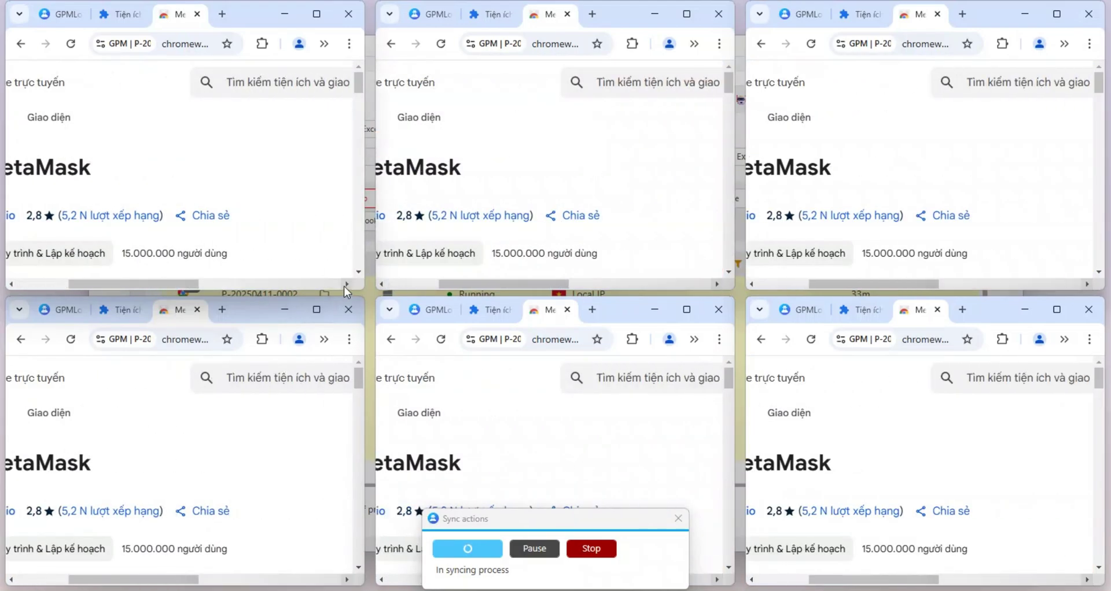
pyautogui.click(345, 286)
pyautogui.click(345, 286)
pyautogui.click(345, 286)
pyautogui.click(345, 286)
pyautogui.click(345, 286)
pyautogui.click(345, 286)
pyautogui.click(345, 286)
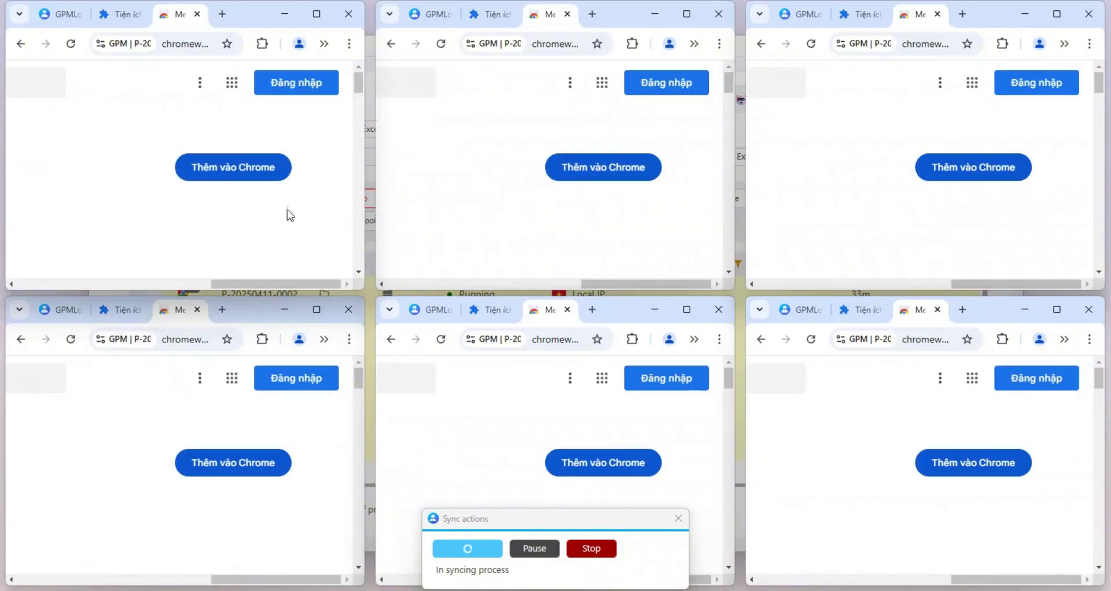
pyautogui.click(262, 177)
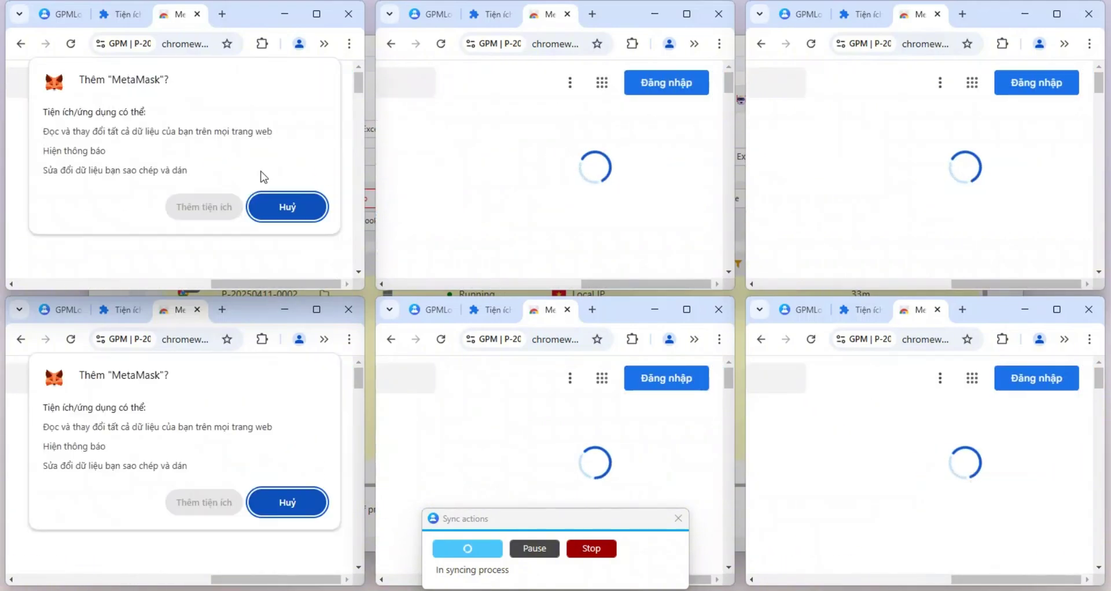
pyautogui.click(207, 215)
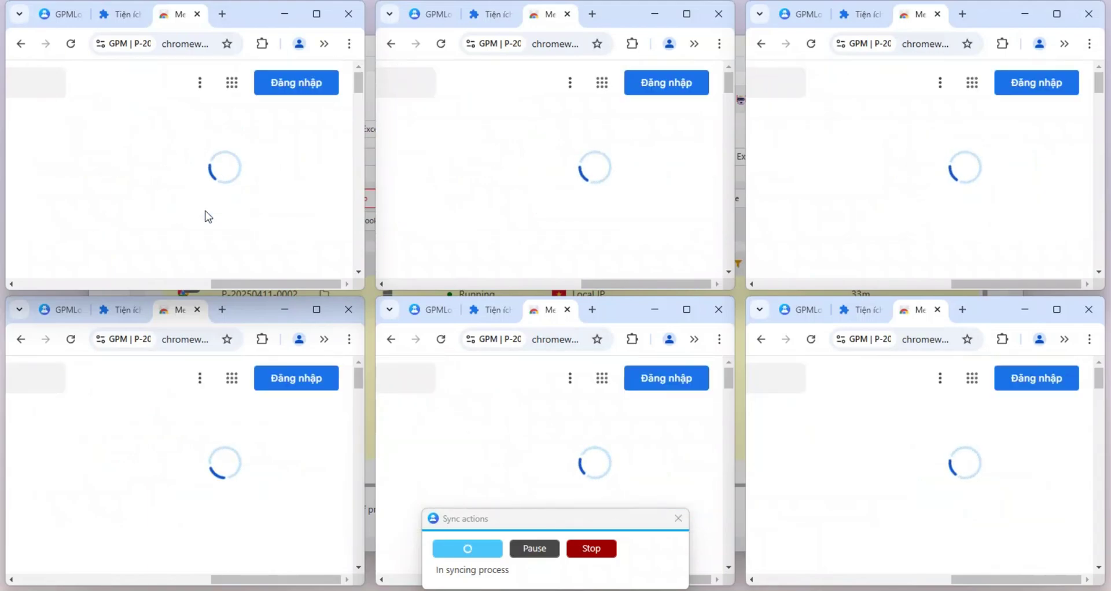
# - Begin creating a new MetaMask wallet, accepting the terms of use and agreeing to the data usage request
pyautogui.scroll(-3, 133, 405)
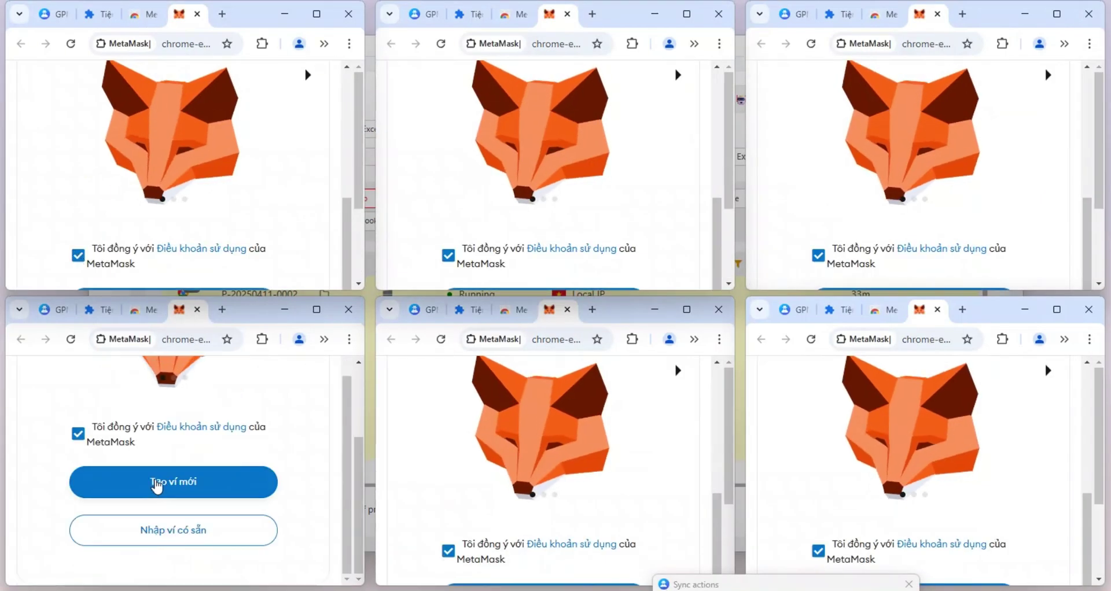
pyautogui.scroll(-3, 164, 234)
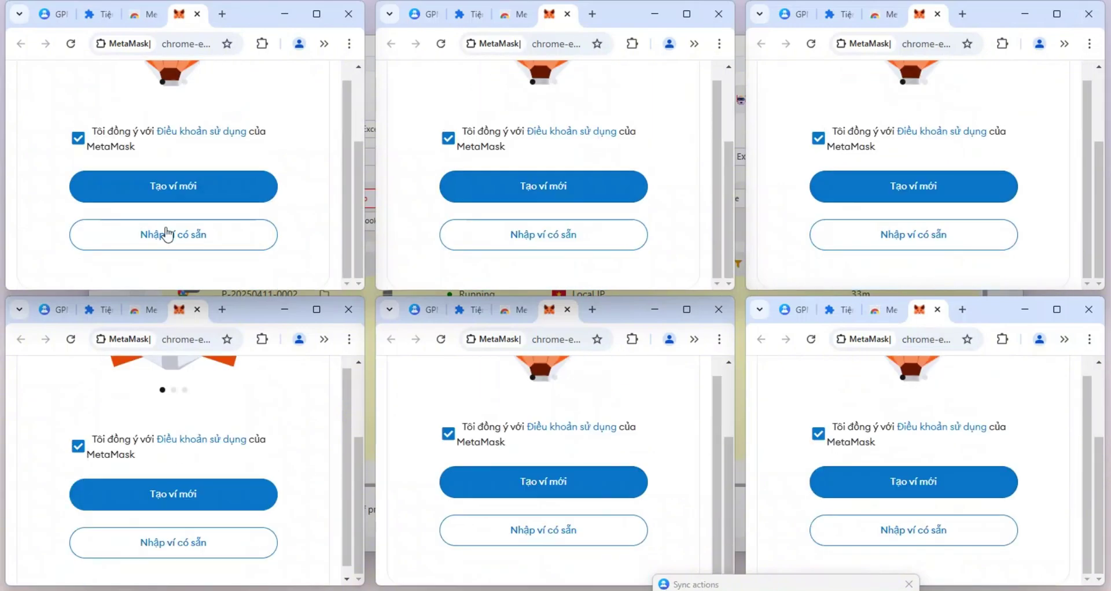
pyautogui.click(185, 194)
pyautogui.scroll(-2, 188, 197)
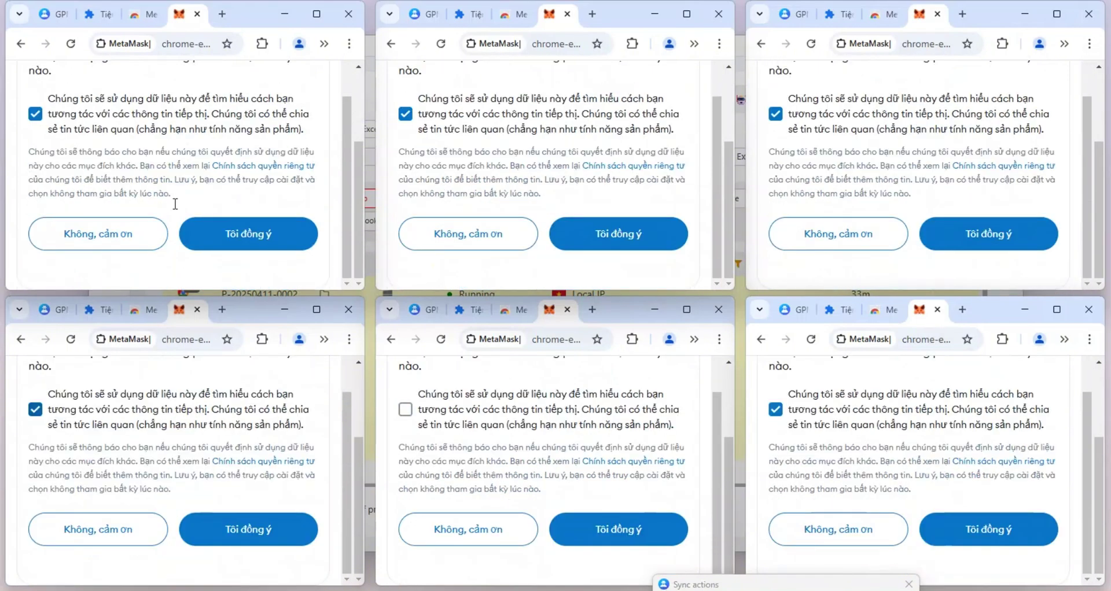
pyautogui.click(238, 238)
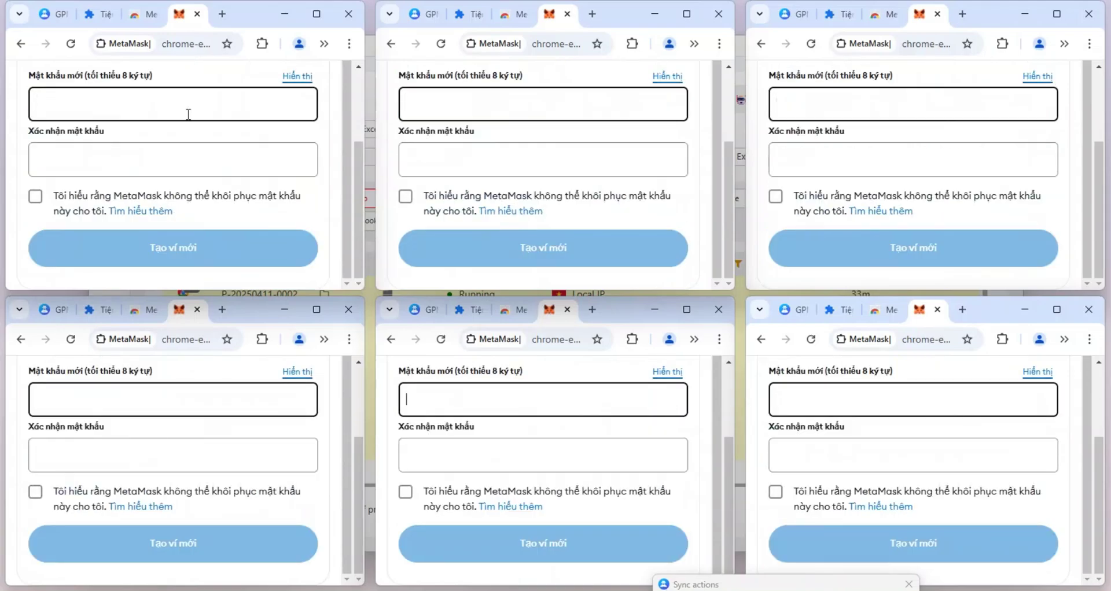
# - Enter and confirm the new wallet password, acknowledge that MetaMask cannot recover it, and create the wallet
pyautogui.write('a')
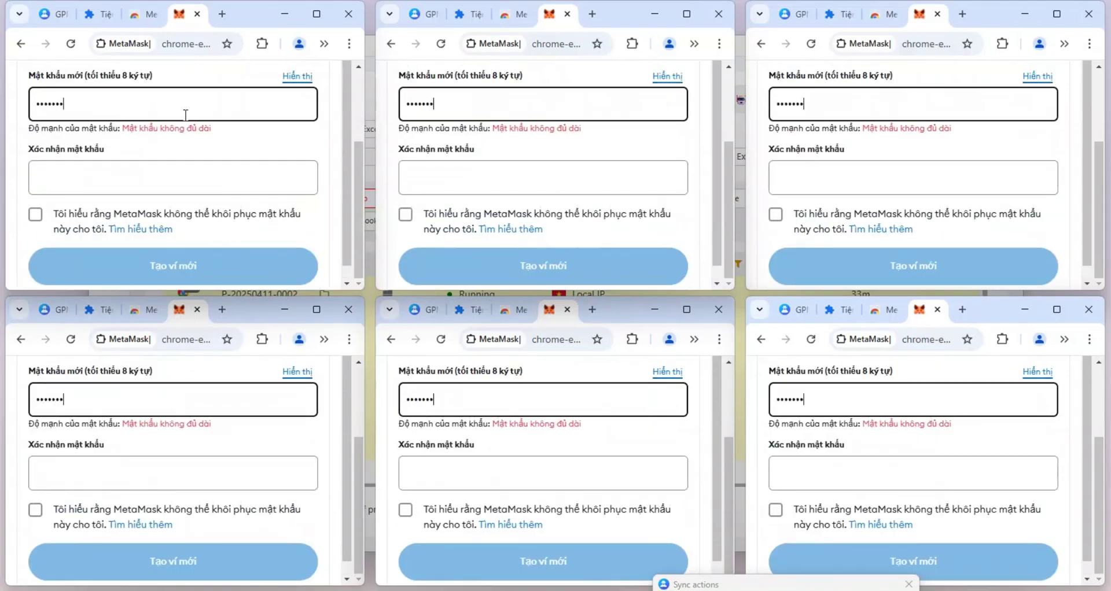
pyautogui.write('a')
pyautogui.click(167, 216)
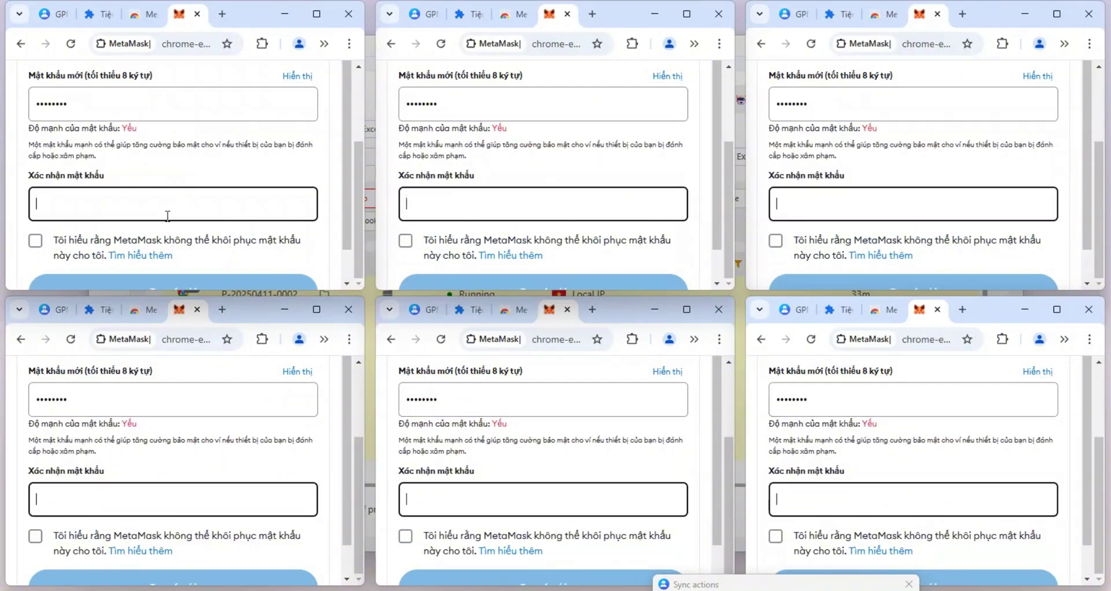
pyautogui.write('aaaaaaaa')
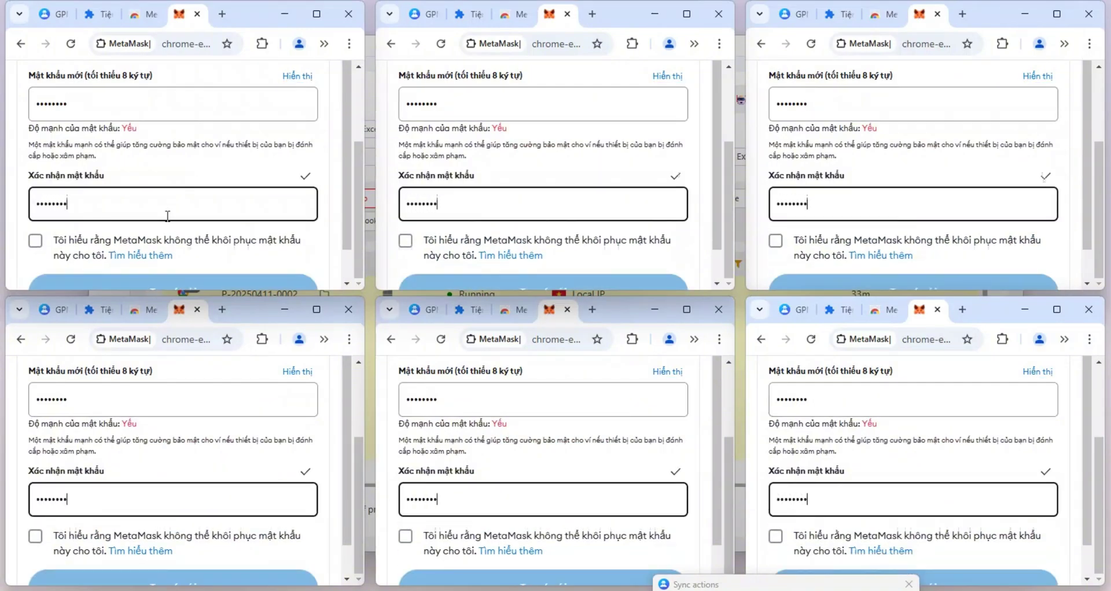
pyautogui.click(35, 241)
pyautogui.scroll(-1, 104, 243)
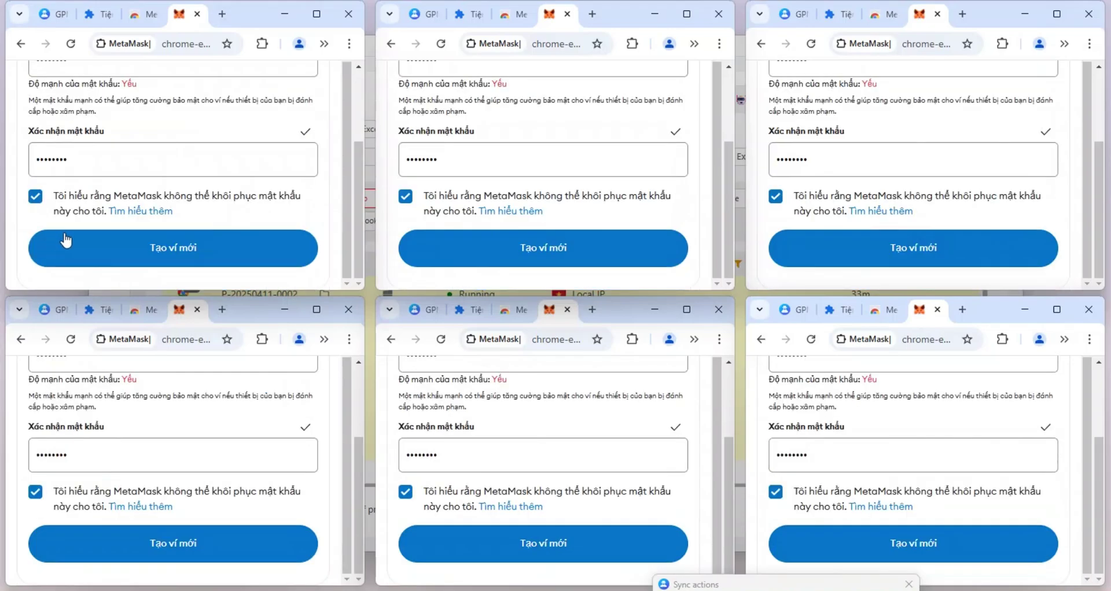
pyautogui.click(148, 249)
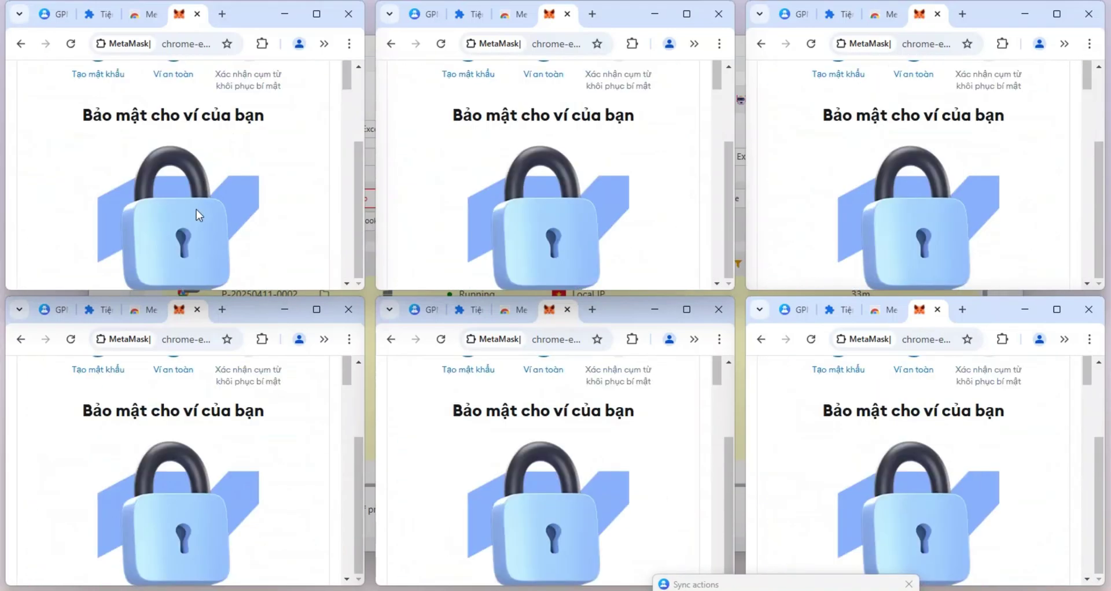
# - Postpone securing the wallet and skip account security, acknowledging the risk of not backing up the Secret Recovery Phrase
pyautogui.scroll(-3, 196, 210)
pyautogui.click(199, 199)
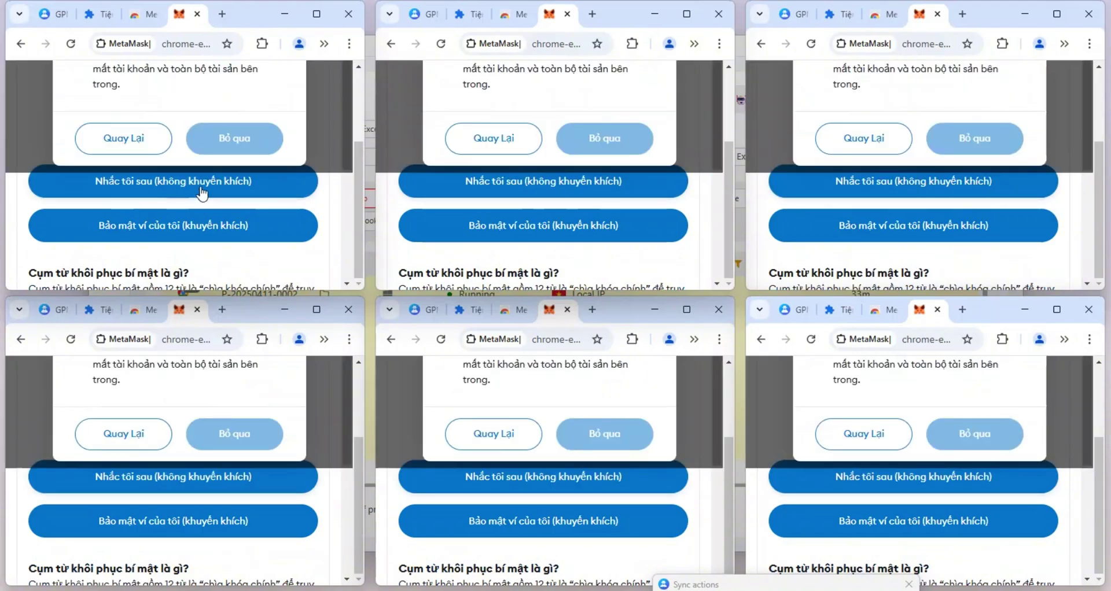
pyautogui.scroll(2, 241, 137)
pyautogui.click(112, 167)
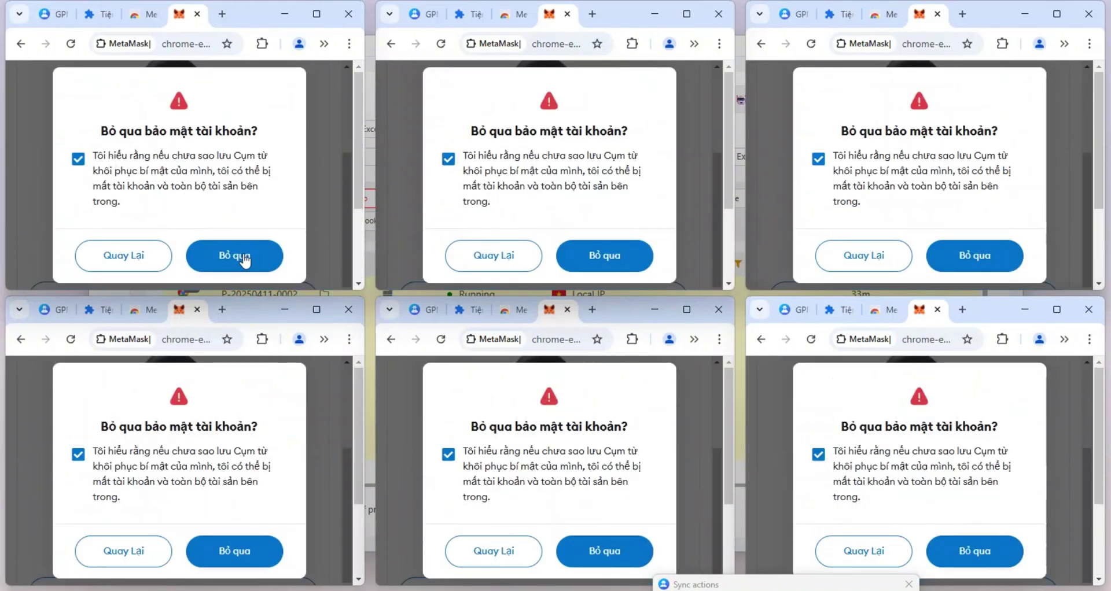
pyautogui.click(246, 260)
pyautogui.scroll(-3, 245, 255)
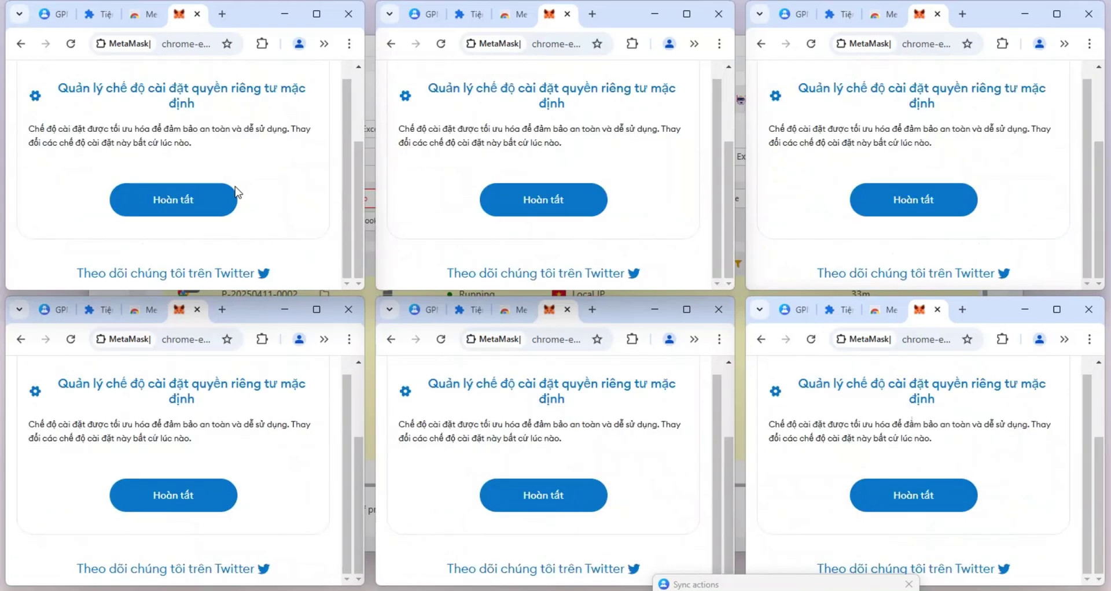
# - Finish the MetaMask wallet setup in all synced windows and go through the closing introduction pages
pyautogui.click(214, 202)
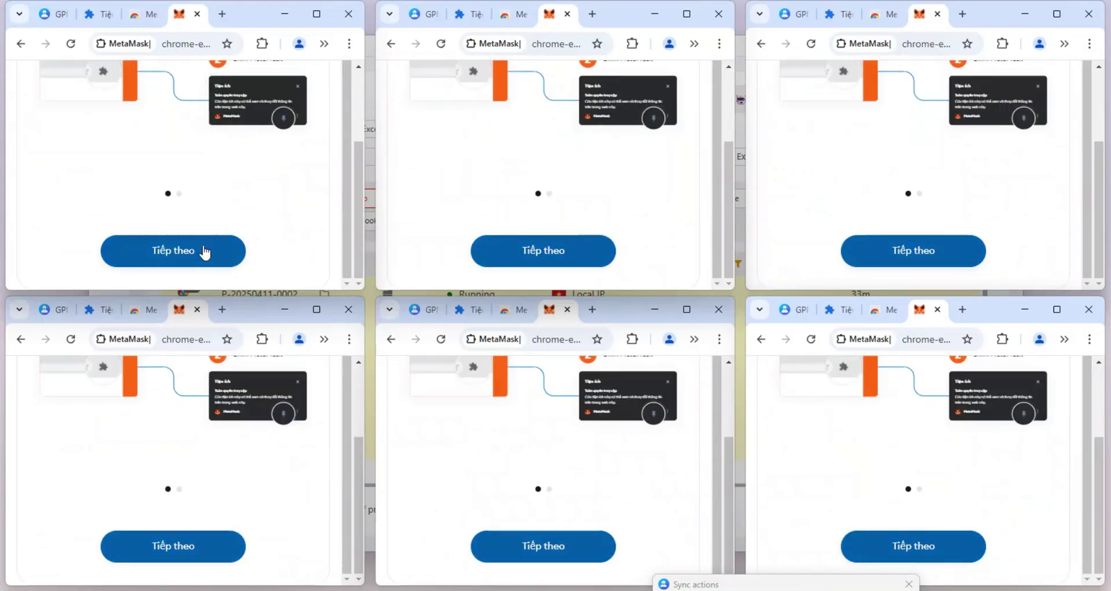
pyautogui.click(210, 250)
pyautogui.click(203, 254)
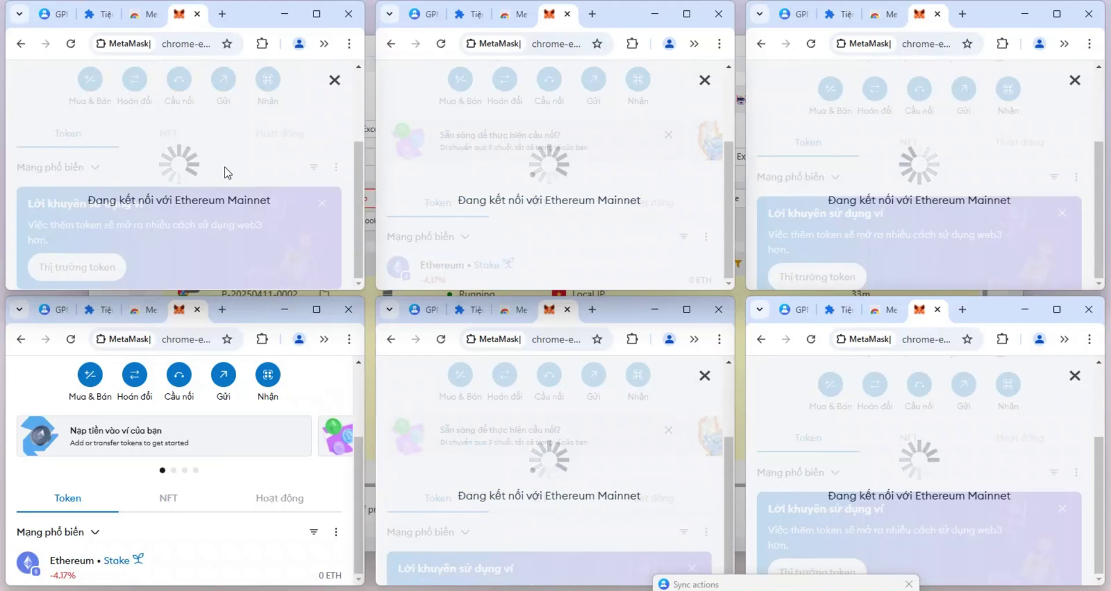
# - Dismiss the aggregated balance tip in the MetaMask wallets and look over the account overview
pyautogui.scroll(-3, 226, 175)
pyautogui.scroll(3, 231, 169)
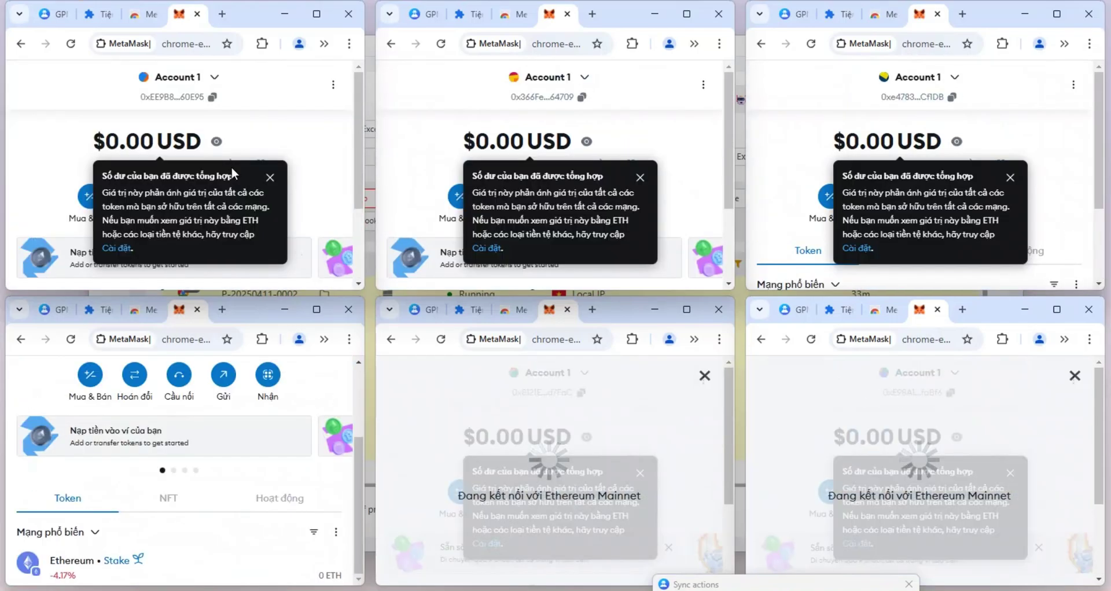
pyautogui.click(270, 178)
pyautogui.scroll(-3, 312, 162)
pyautogui.scroll(3, 312, 161)
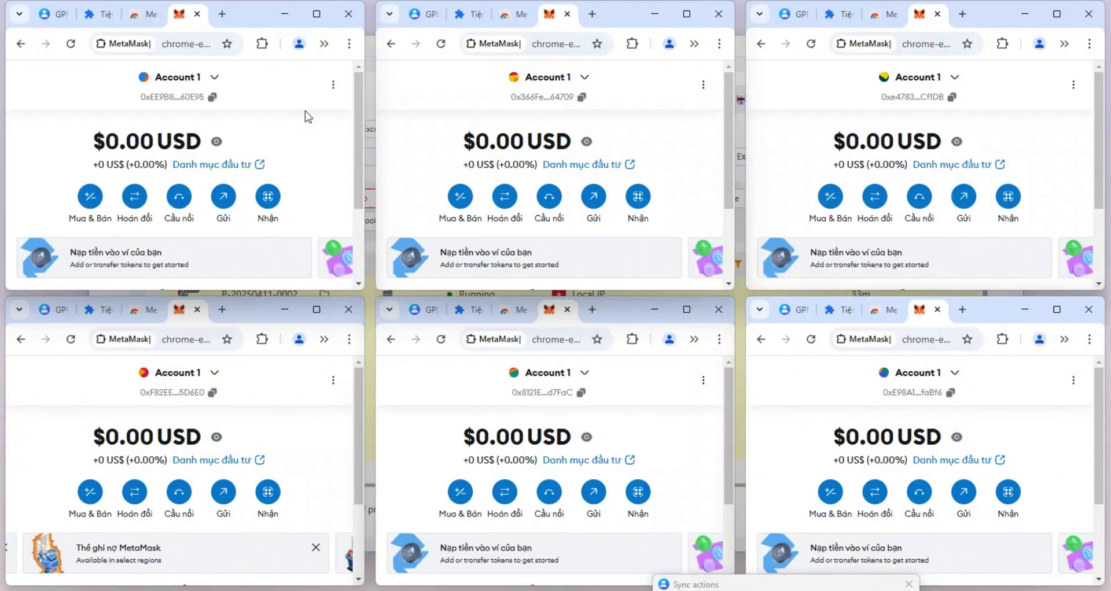
# - Pause the action sync, open and close a new tab in only the second row's middle browser window, and resume syncing
pyautogui.moveTo(742, 586); pyautogui.dragTo(754, 527)
pyautogui.click(565, 428)
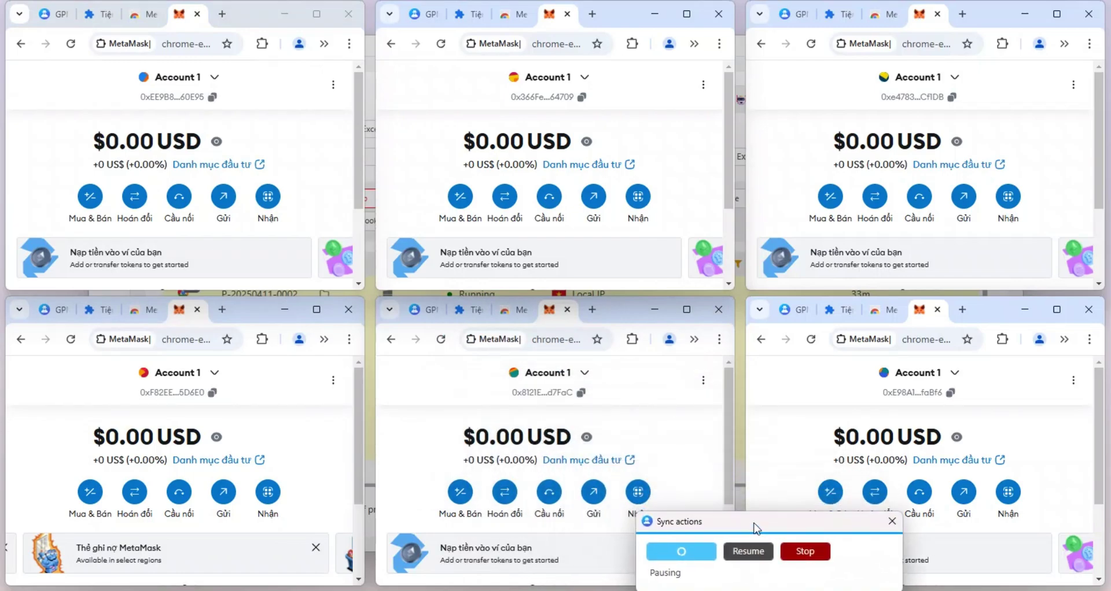
pyautogui.click(592, 309)
pyautogui.click(566, 313)
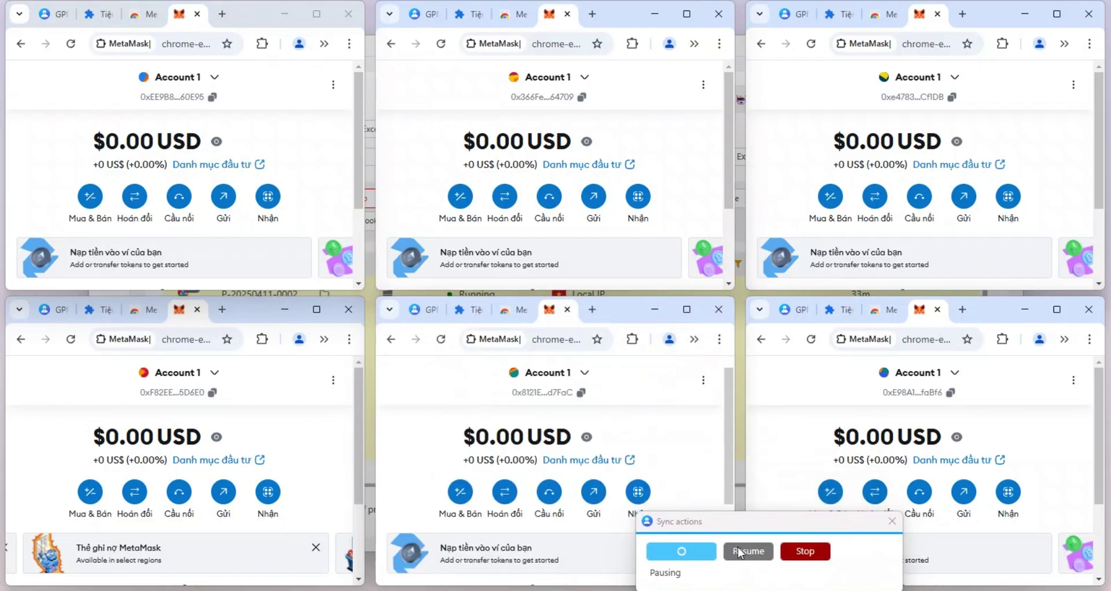
pyautogui.click(747, 551)
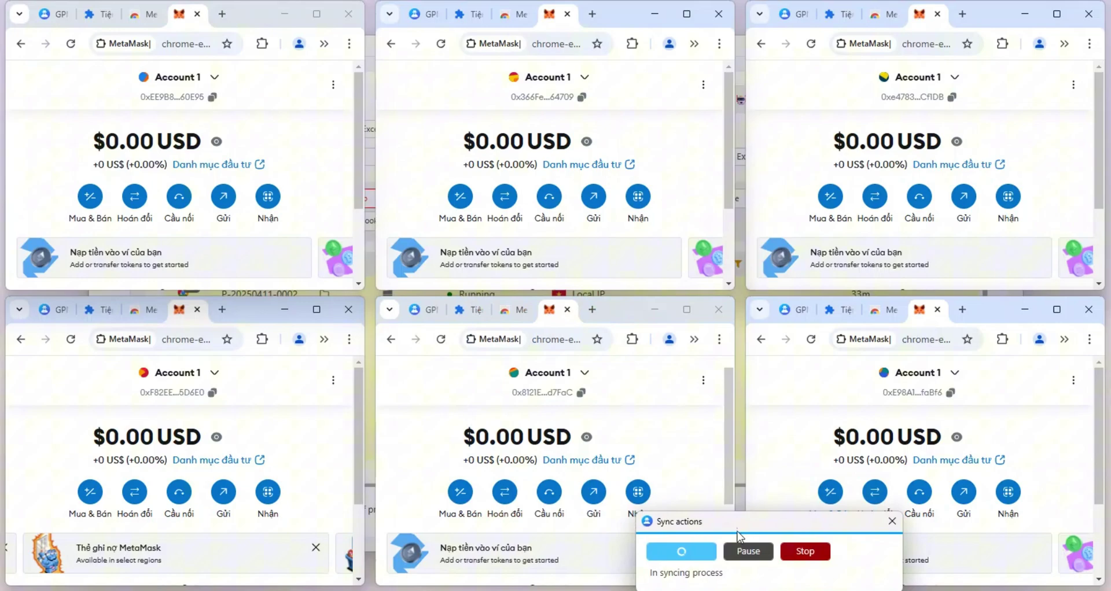
# - Open a new tab in the synced browsers, close their windows, and stop the action sync
pyautogui.click(225, 16)
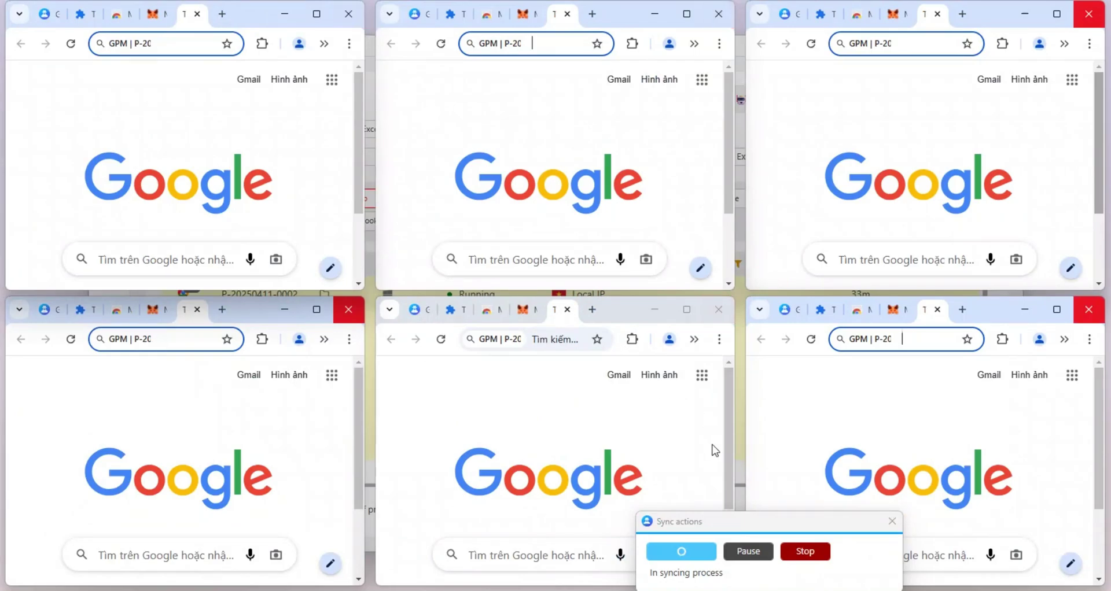
pyautogui.click(354, 16)
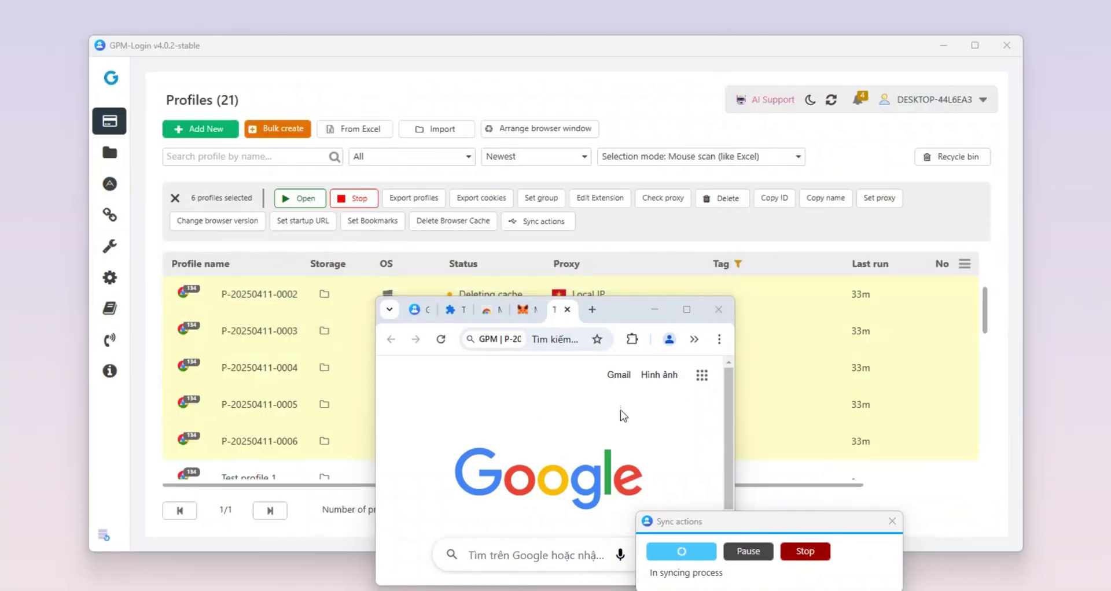
pyautogui.click(801, 551)
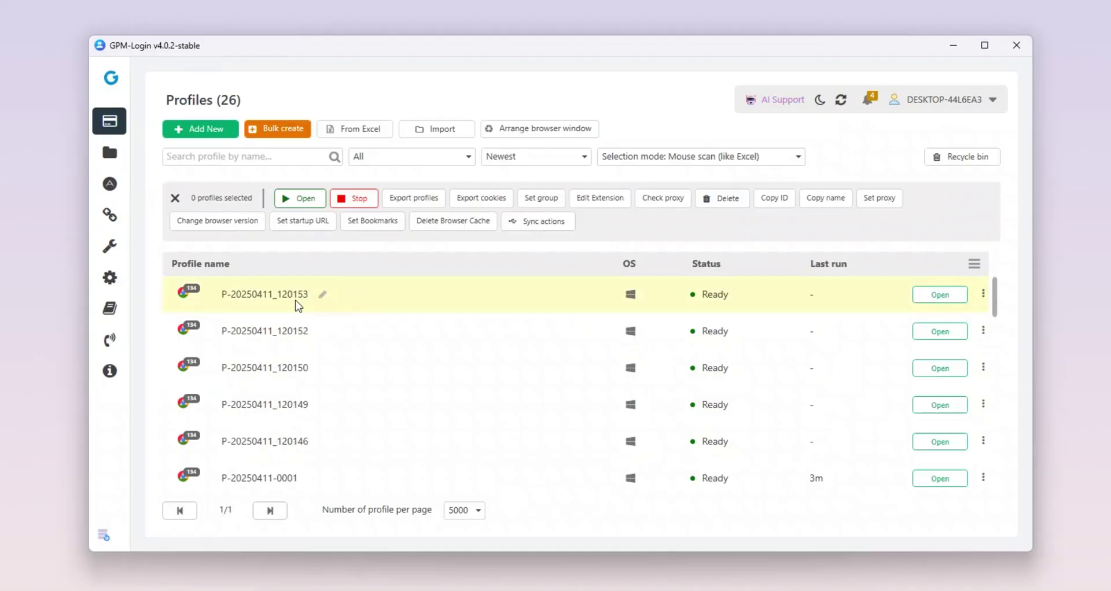
pyautogui.moveTo(299, 306); pyautogui.dragTo(287, 478)
pyautogui.click(529, 228)
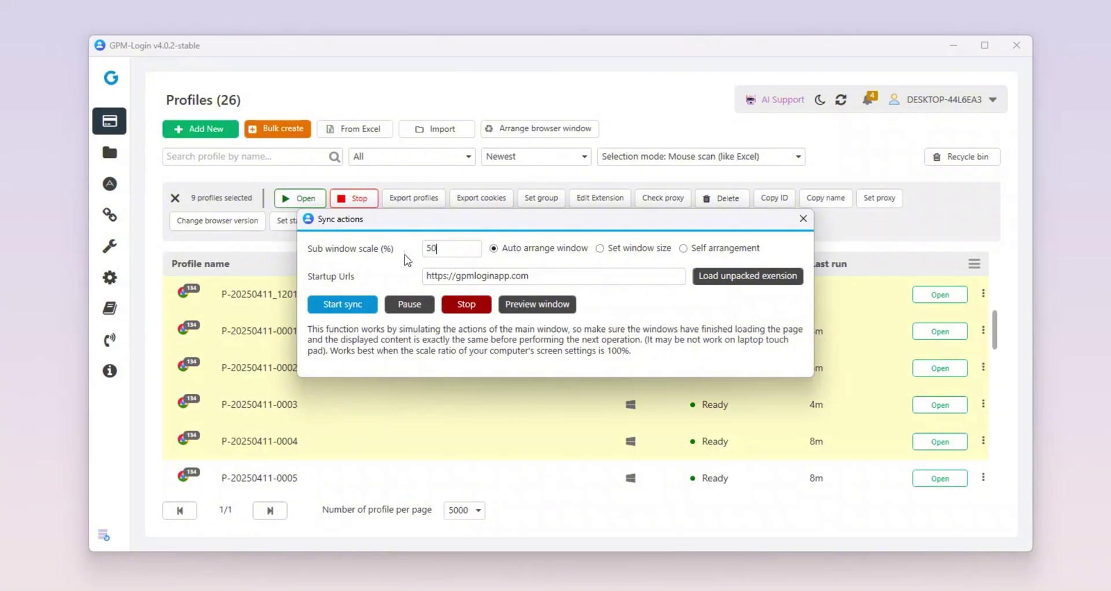
pyautogui.click(527, 308)
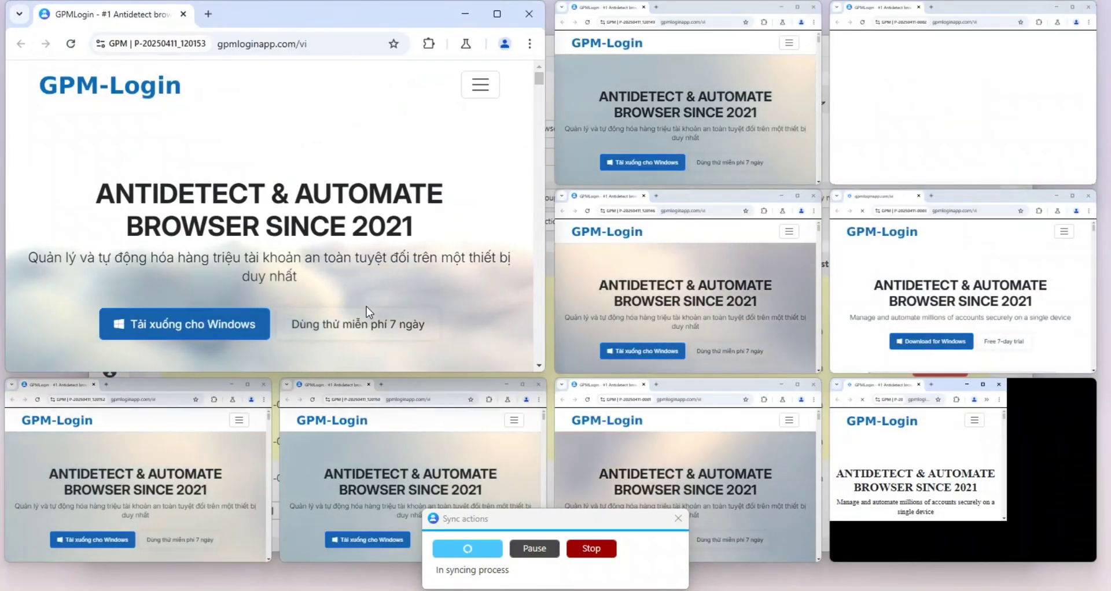
pyautogui.moveTo(525, 523); pyautogui.dragTo(765, 557)
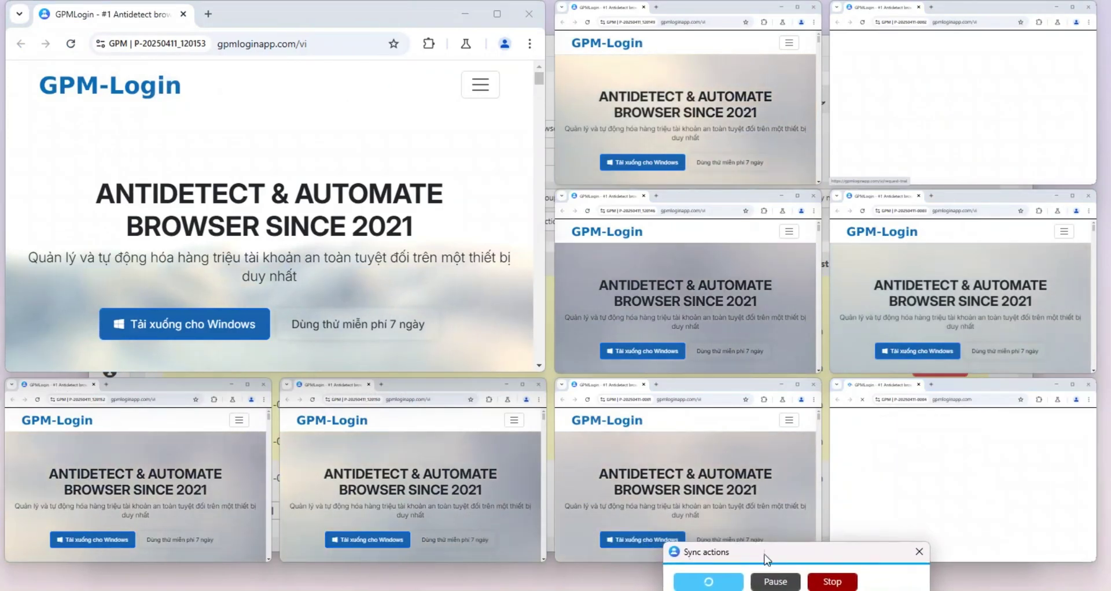